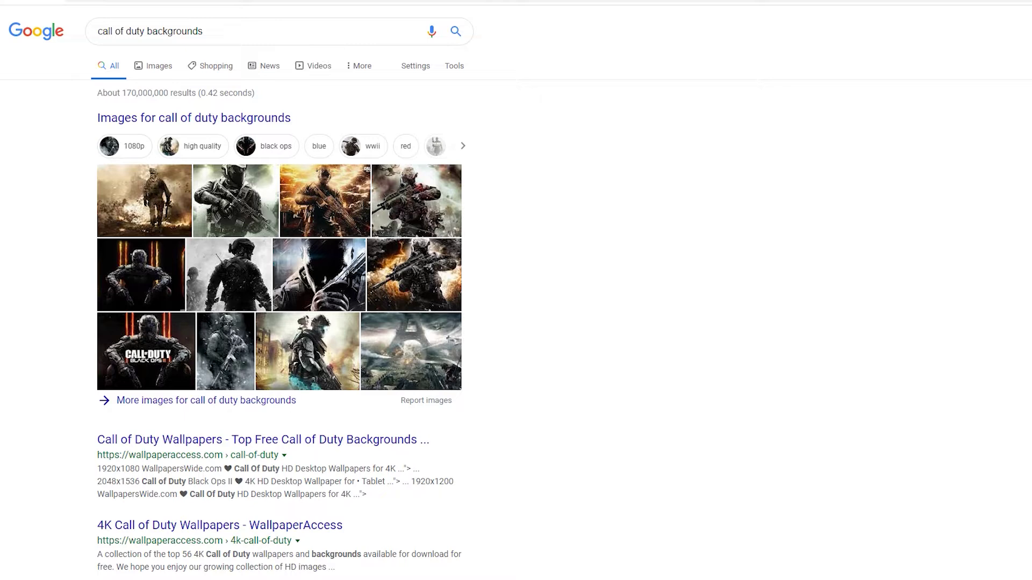
Browse the Call of Duty background images and save the large Modern Warfare wallpaper of the soldier aiming a rifle.
scroll(516, 290, "down", 3)
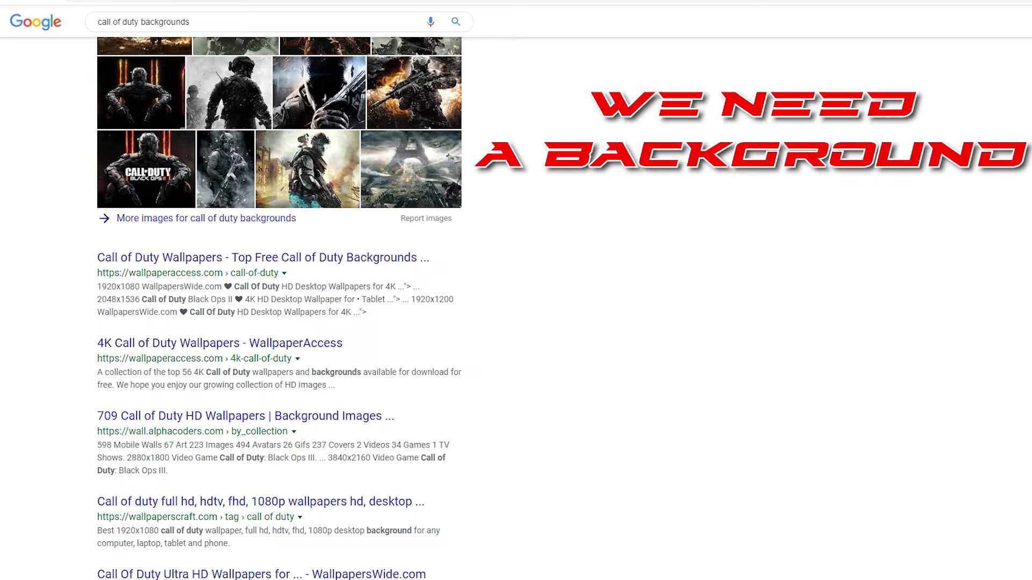
scroll(280, 290, "up", 2)
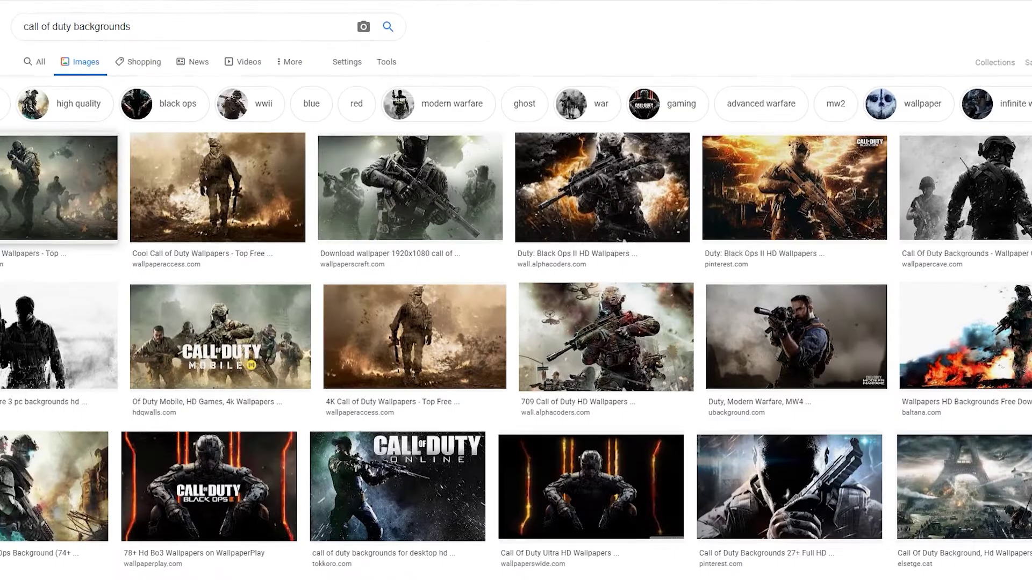
scroll(516, 290, "down", 1)
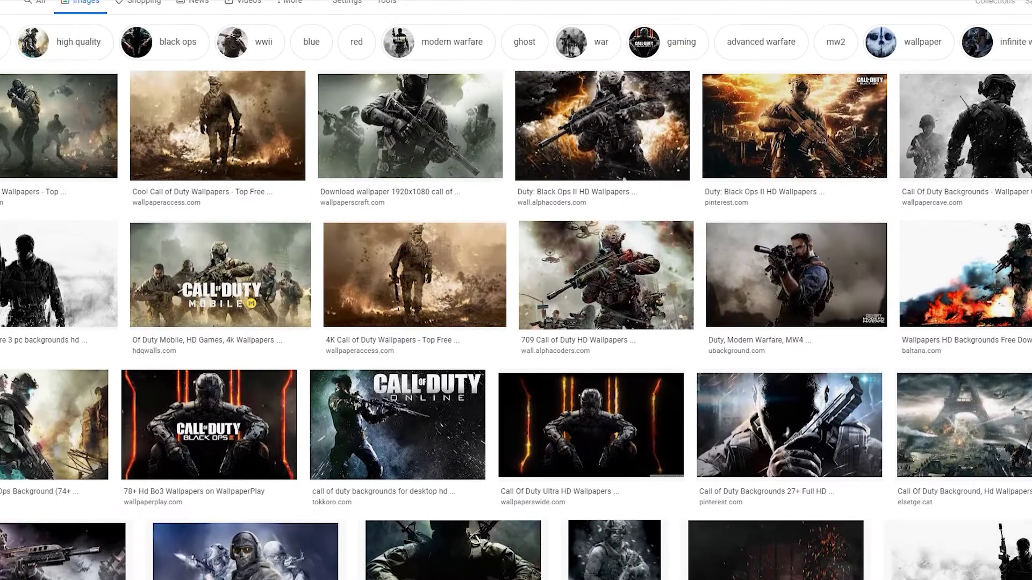
scroll(516, 290, "down", 1)
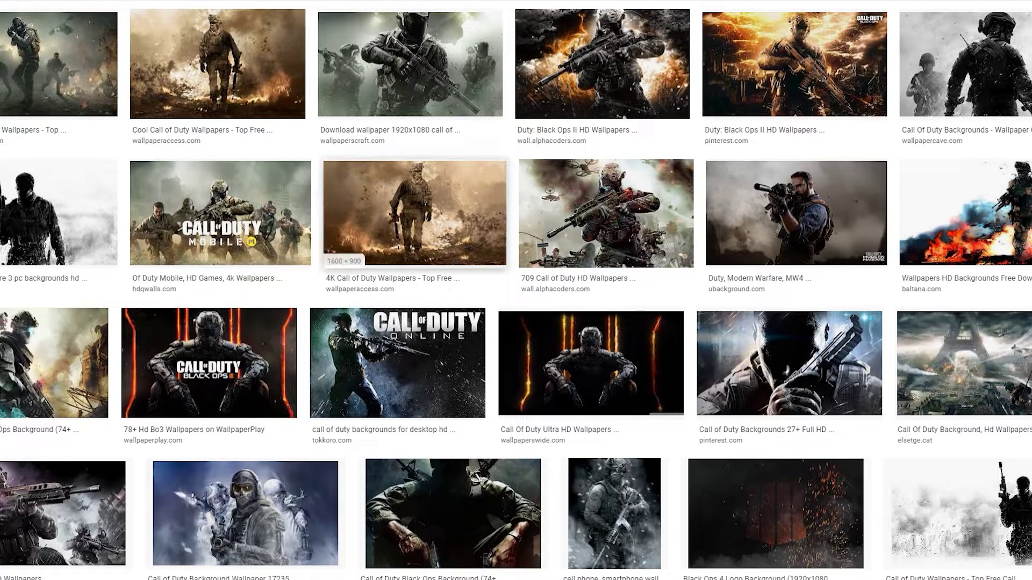
scroll(602, 242, "down", 2)
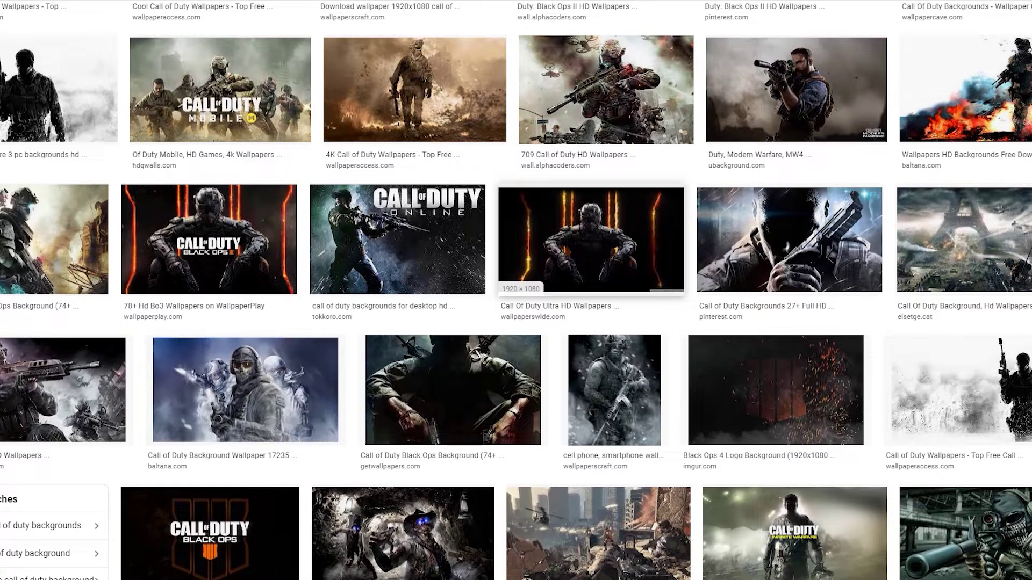
scroll(591, 242, "up", 1)
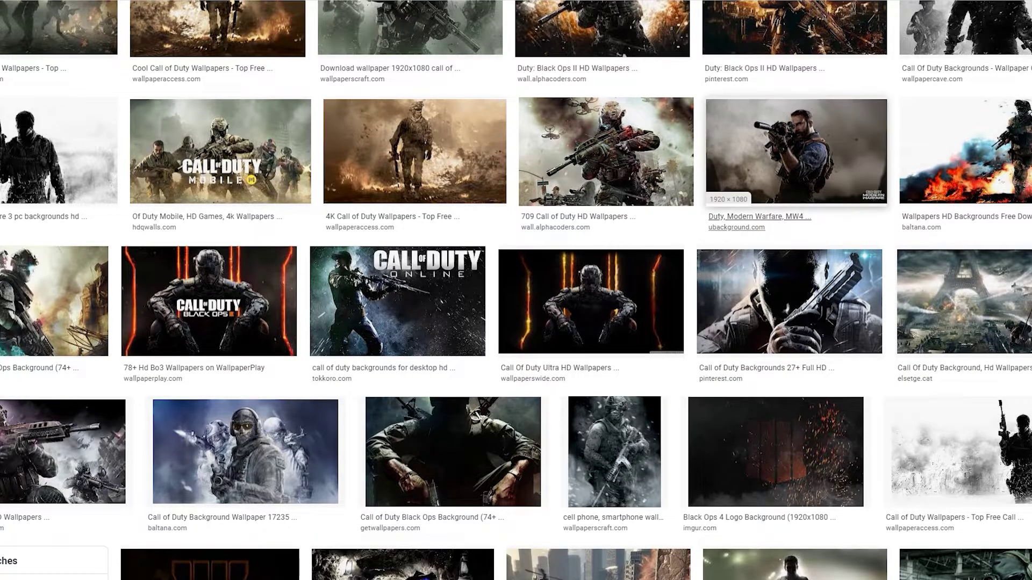
scroll(414, 162, "up", 2)
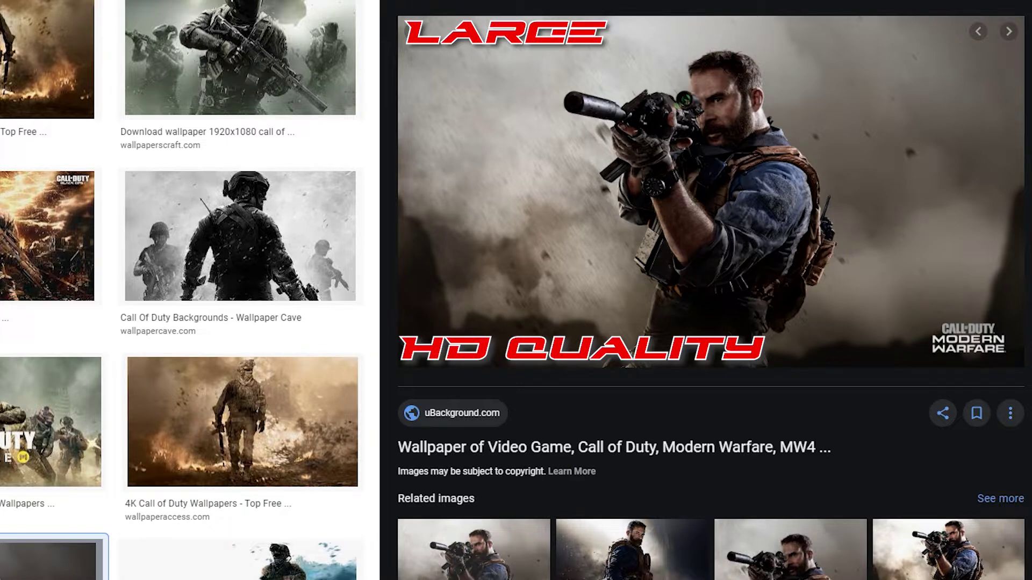
right_click(847, 90)
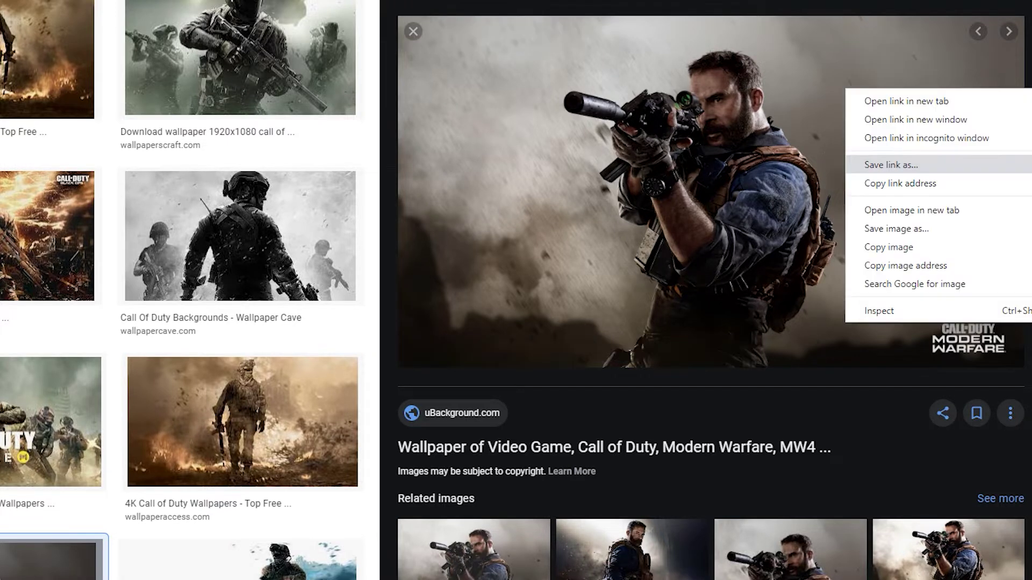
key("Return")
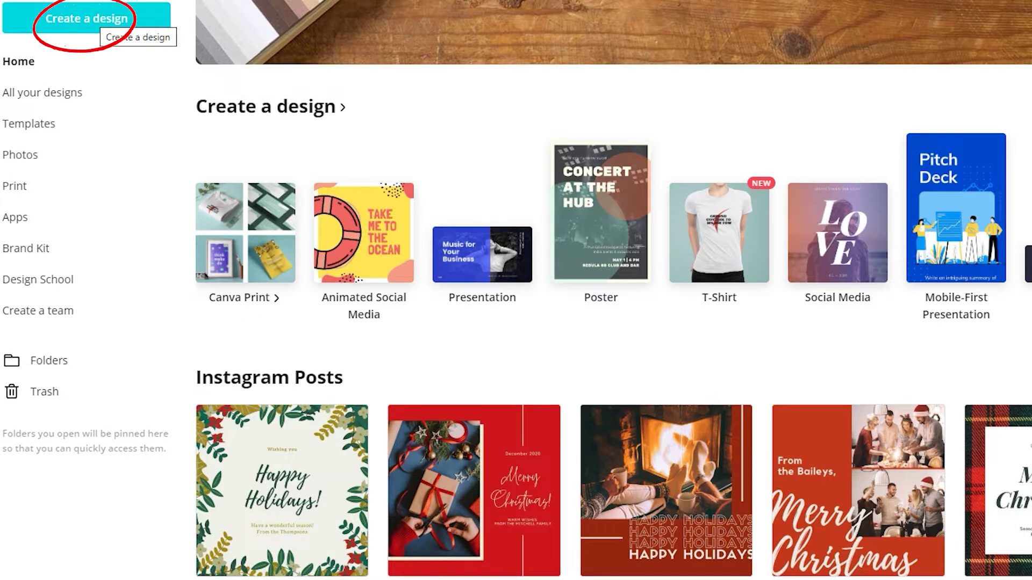
In Canva, start a new design of the YouTube Thumbnail type.
left_click(86, 18)
scroll(86, 199, "up", 4)
scroll(86, 199, "up", 2)
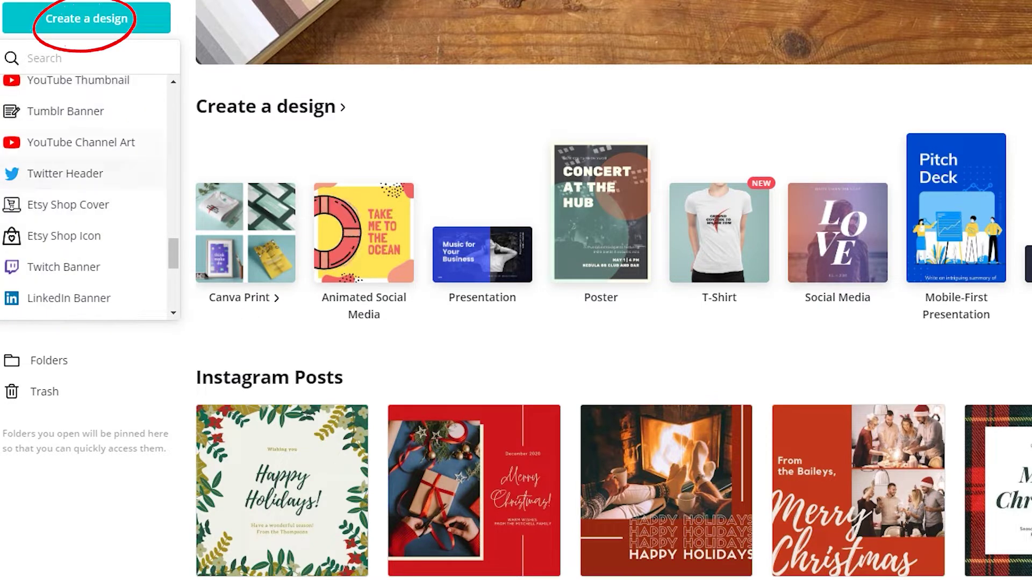
scroll(86, 198, "up", 2)
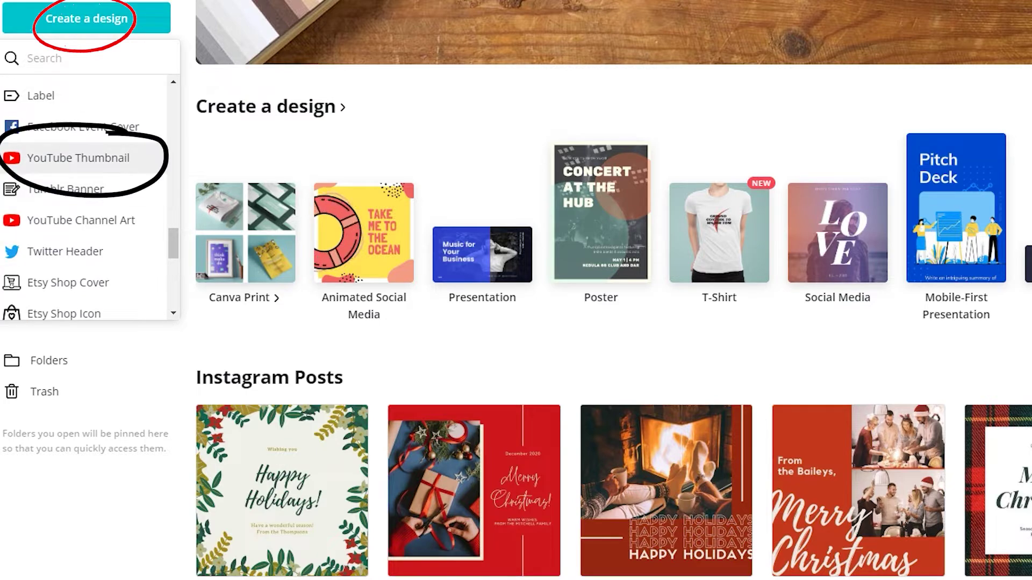
left_click(78, 158)
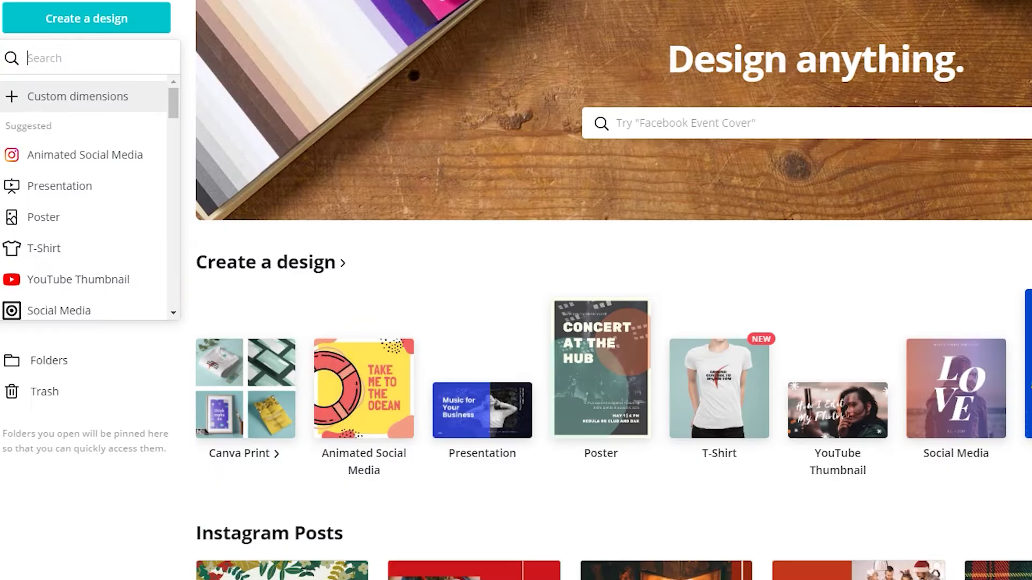
Create a new design with custom dimensions of 1920 × 1080 px.
left_click(78, 96)
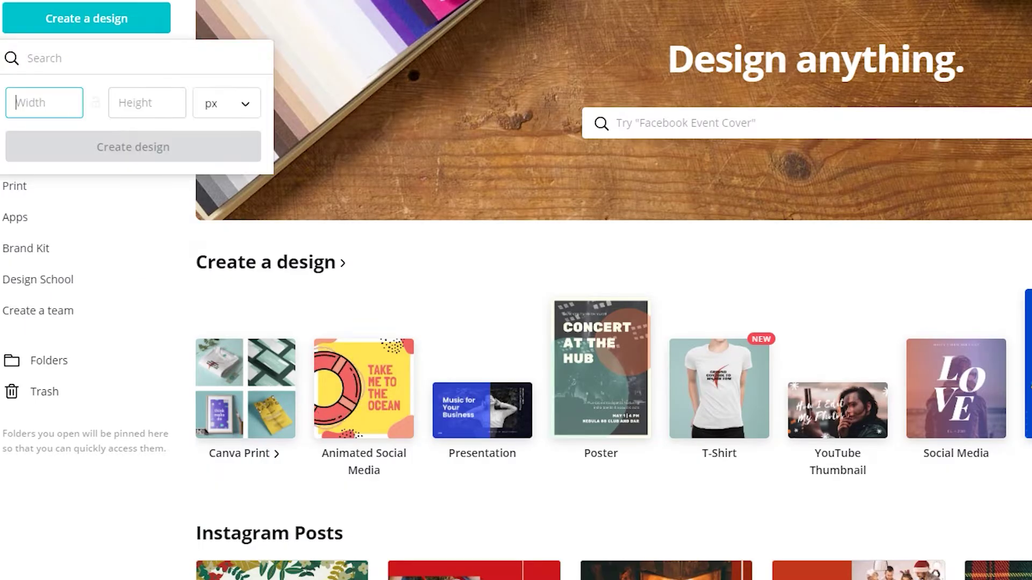
type("1920")
key("Tab")
type("1080")
key("Tab")
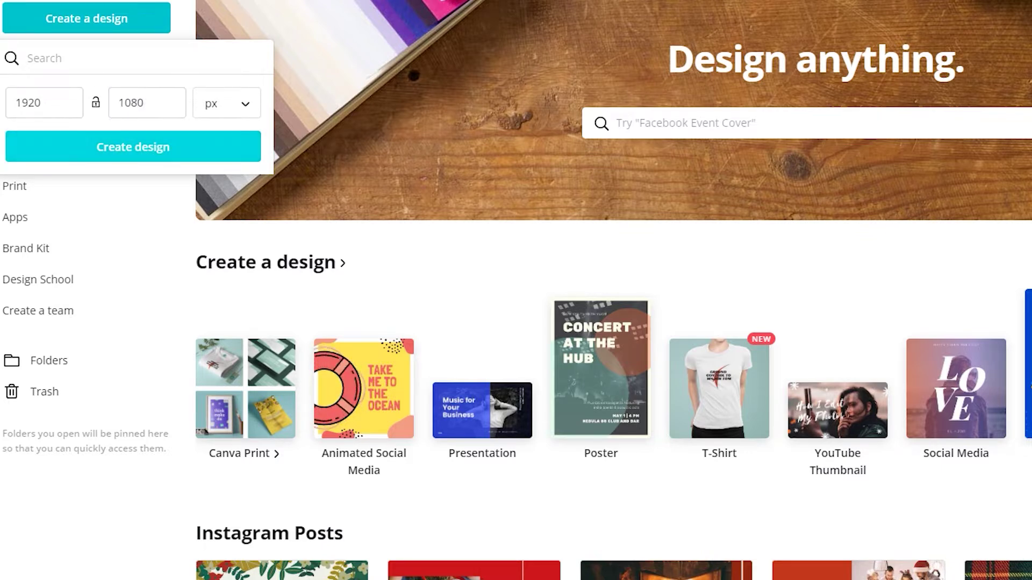
left_click(196, 153)
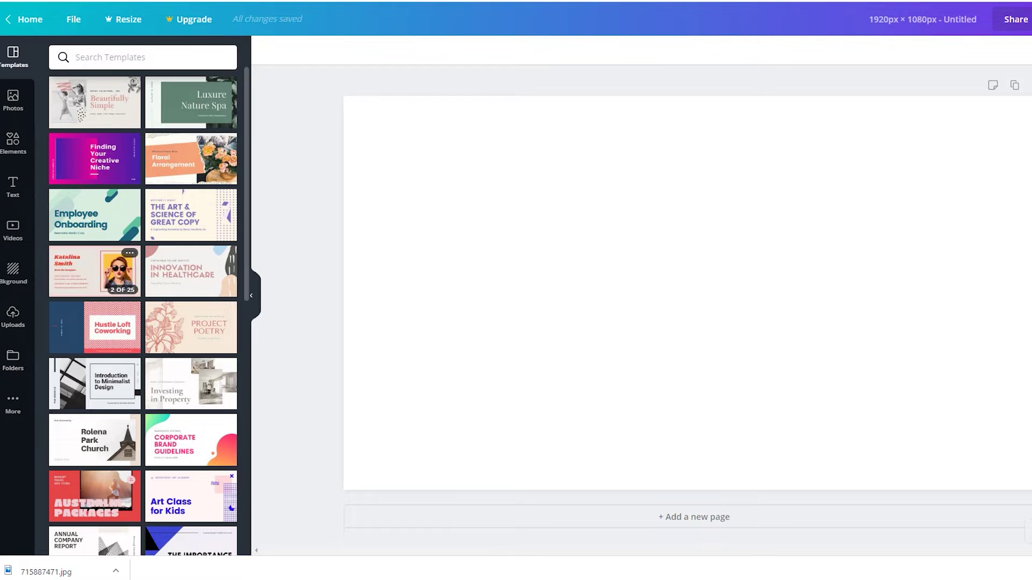
Place the uploaded Modern Warfare wallpaper at the page's upper-left corner and scale it to fill the whole page.
left_click(13, 317)
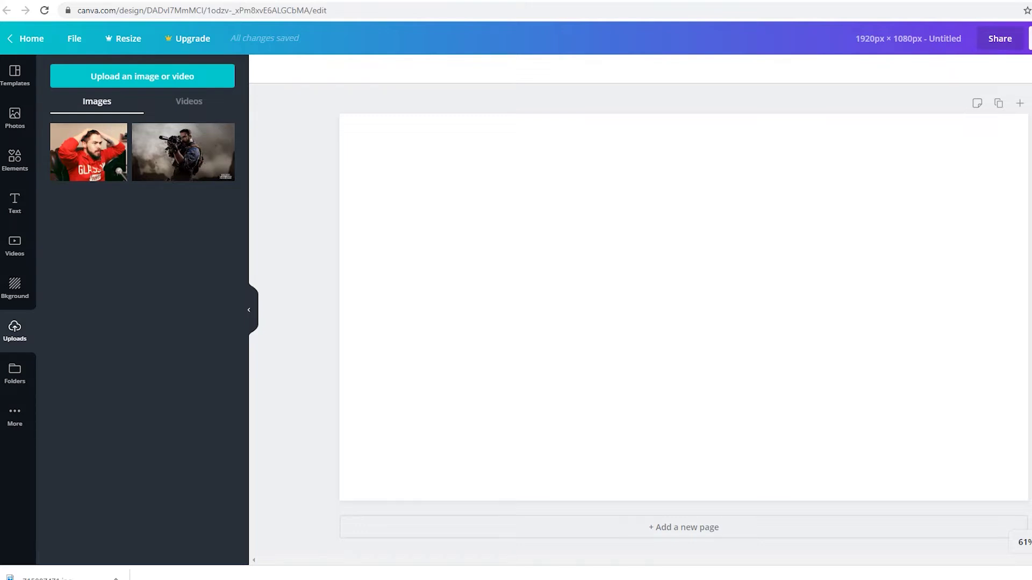
left_click_drag(183, 152, 682, 309)
left_click_drag(682, 309, 614, 268)
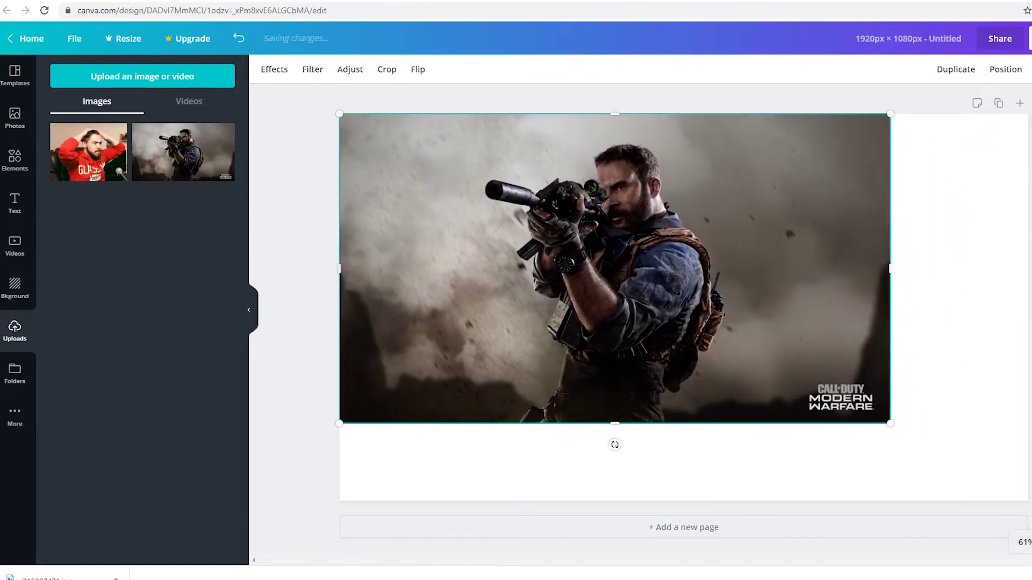
left_click_drag(890, 423, 1028, 501)
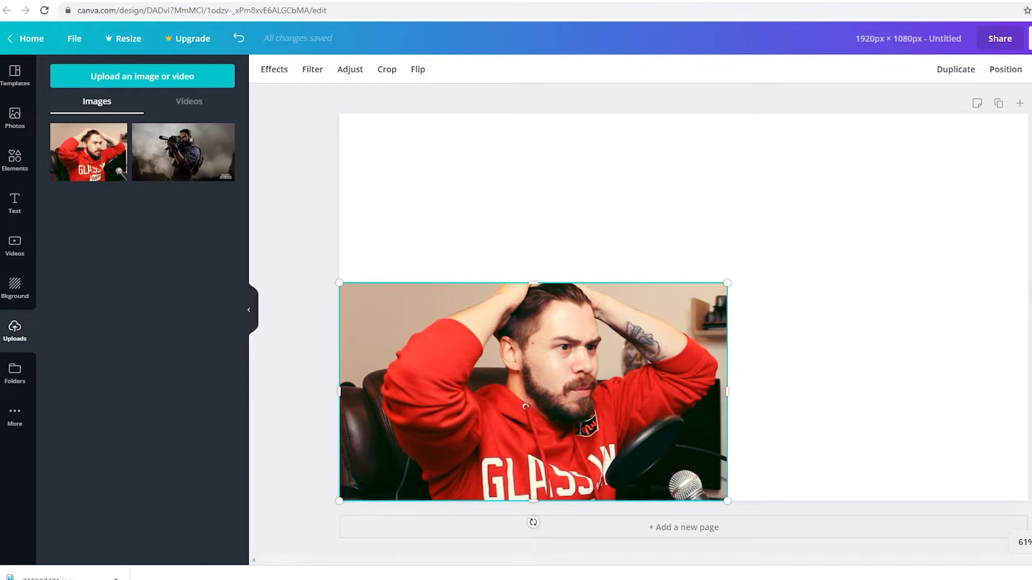
Enlarge the photo of the man in the red hoodie to the page's upper-right corner.
left_click_drag(727, 283, 1028, 114)
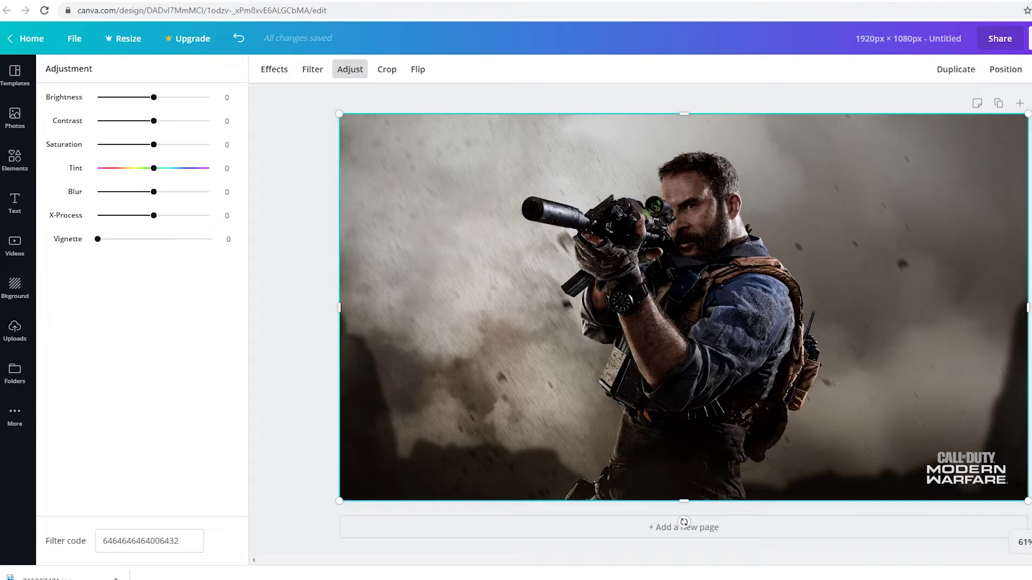
Adjust the wallpaper image, setting its blur to -23 and its saturation to 19.
left_click_drag(154, 98, 171, 97)
left_click_drag(153, 192, 161, 192)
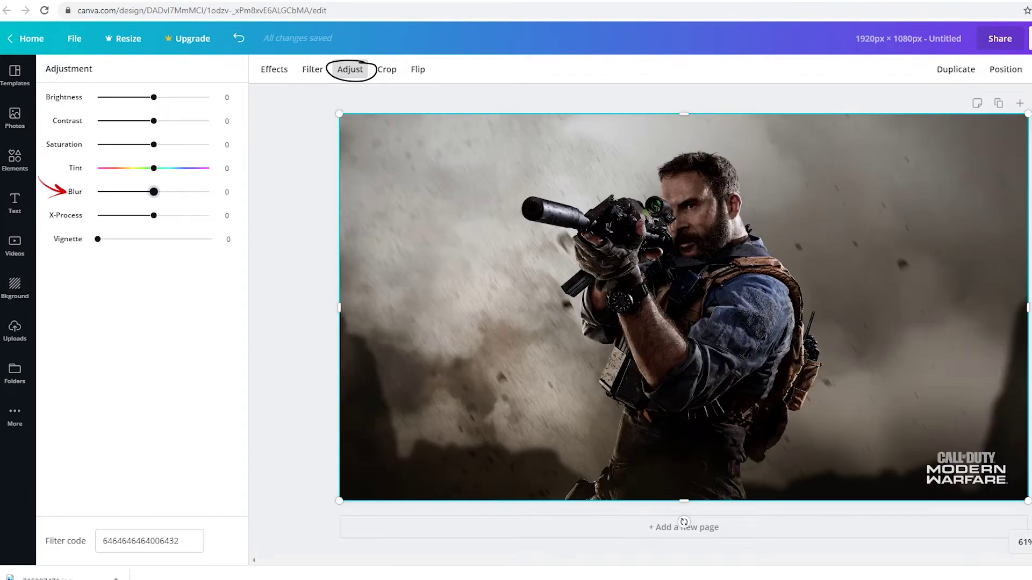
left_click_drag(154, 192, 141, 192)
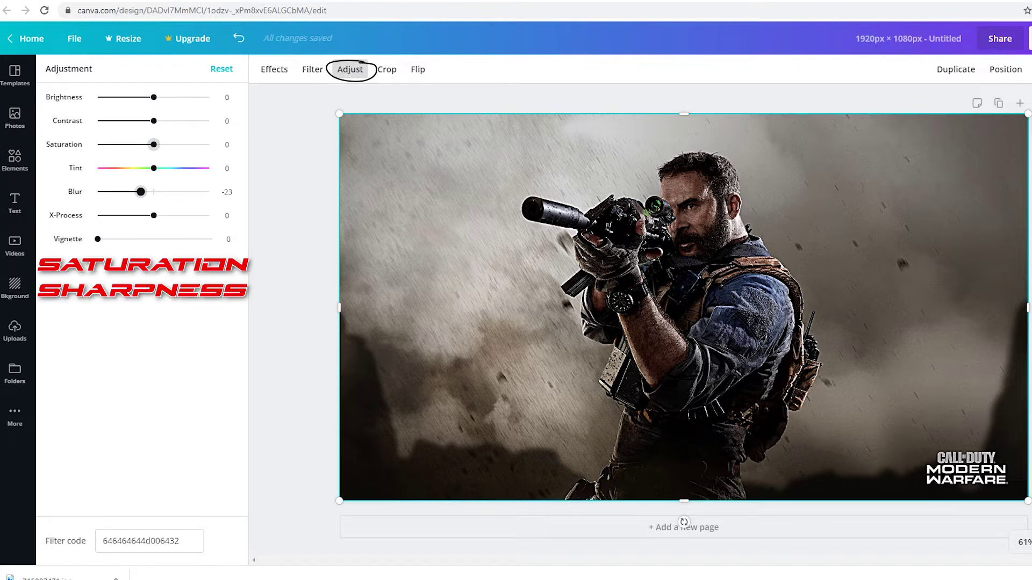
left_click_drag(153, 145, 164, 144)
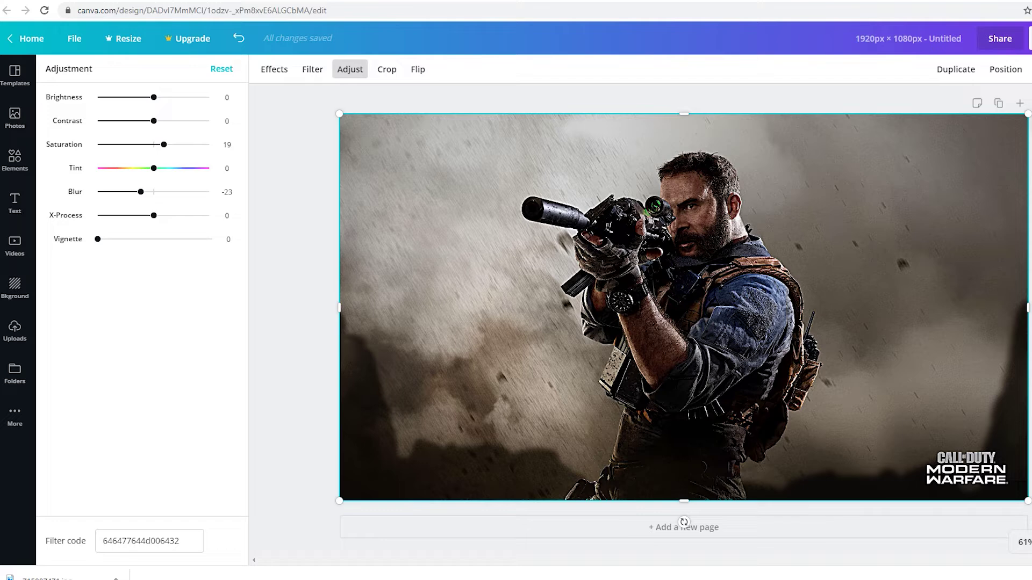
Add a filled rounded square shape over the right side of the wallpaper.
left_click(15, 159)
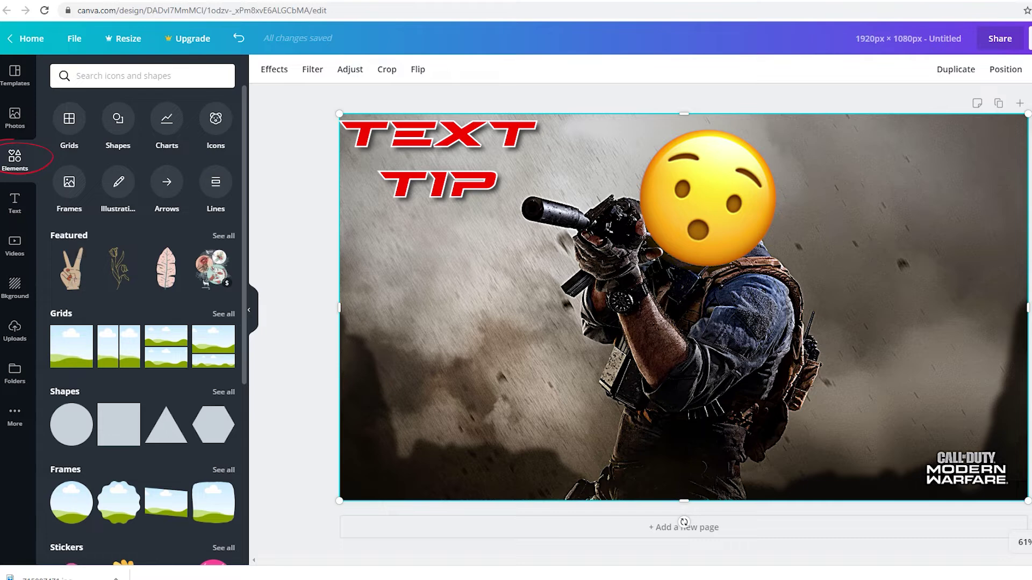
left_click(120, 125)
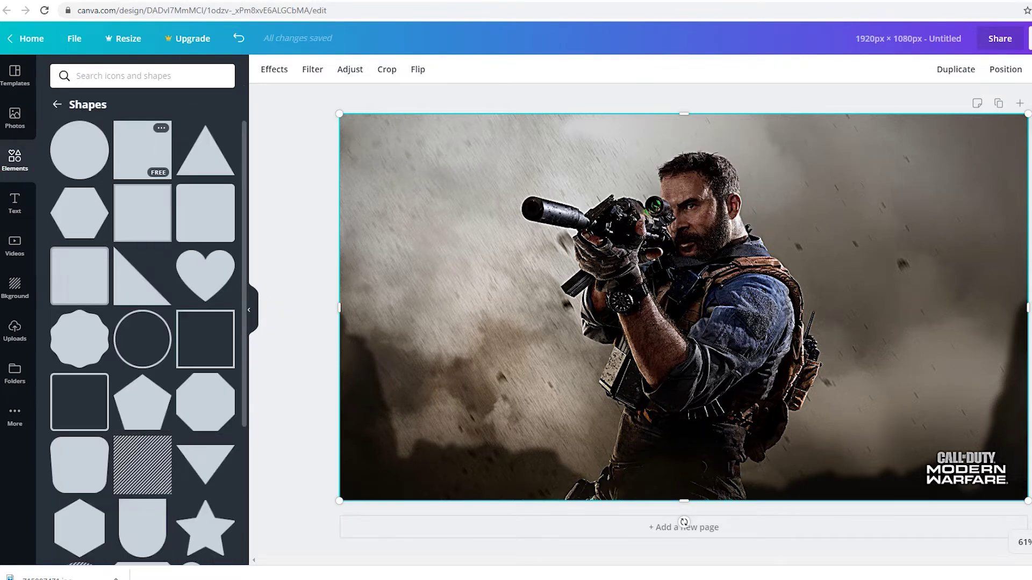
left_click_drag(205, 213, 754, 309)
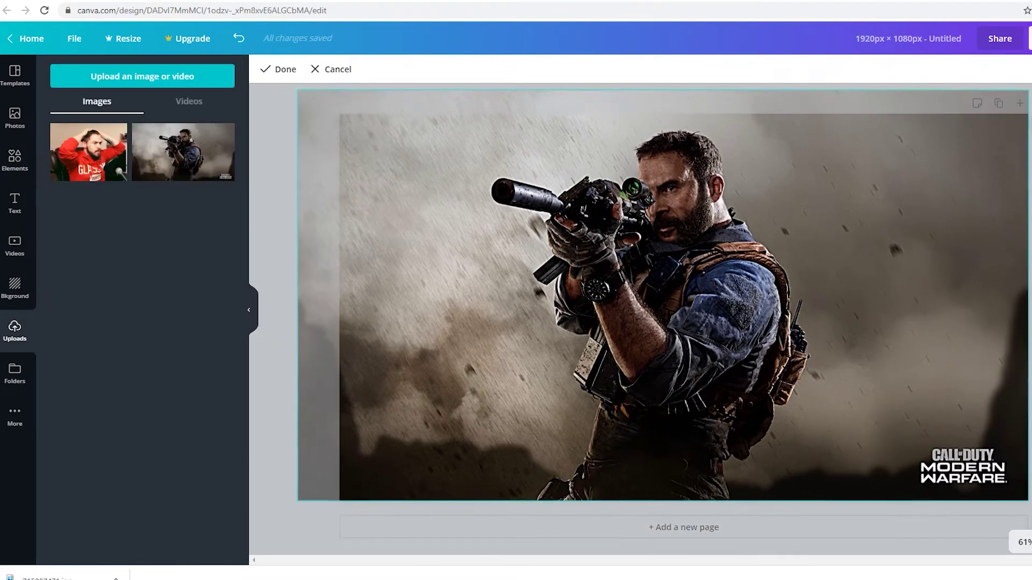
Enlarge the wallpaper within its crop frame and reposition it so the soldier fills the left part of the page.
left_click_drag(298, 90, 236, 55)
left_click_drag(591, 301, 694, 334)
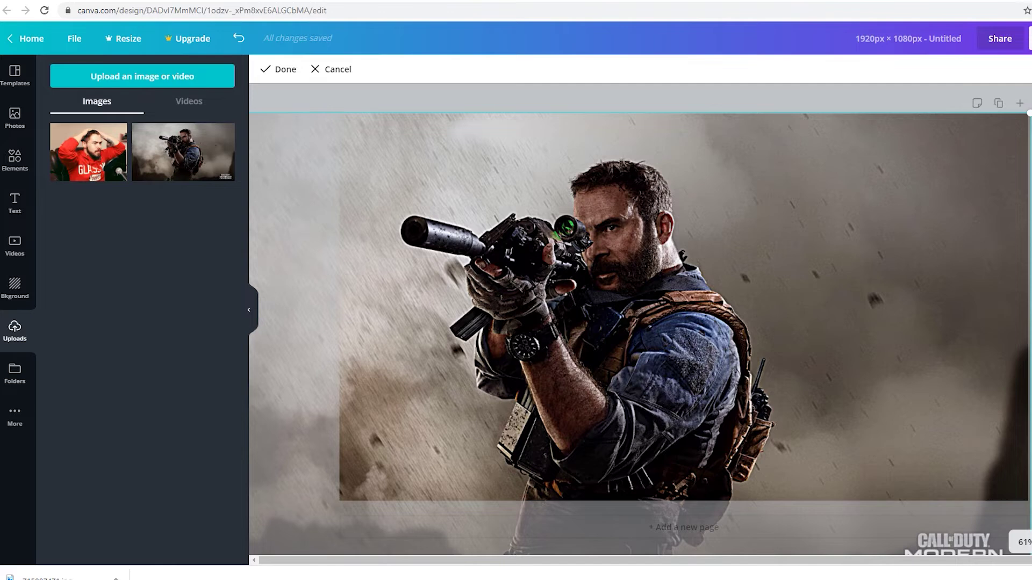
left_click_drag(683, 335, 681, 291)
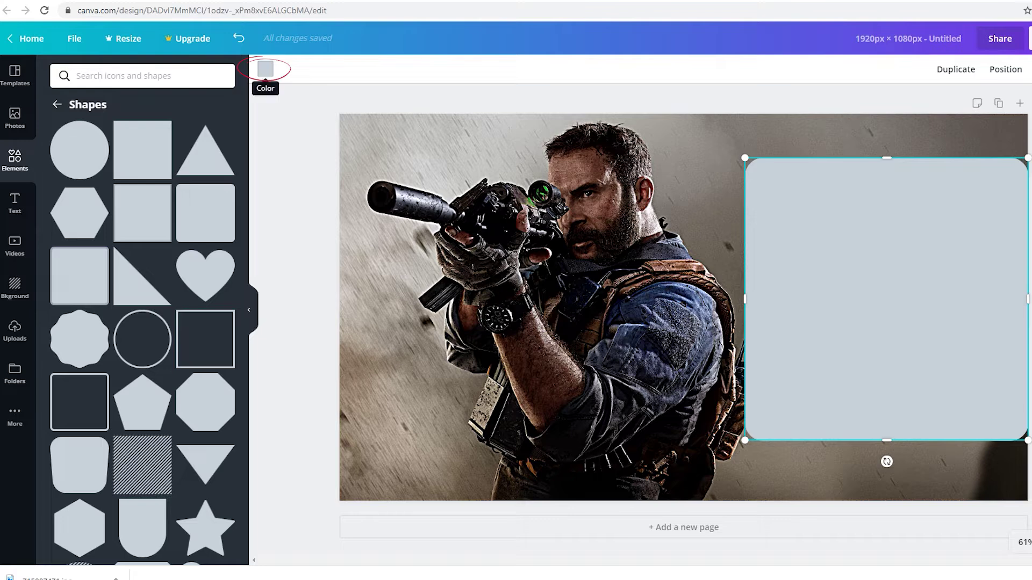
Try pink on the rounded square, and settle on dark grey as its fill color.
left_click(265, 69)
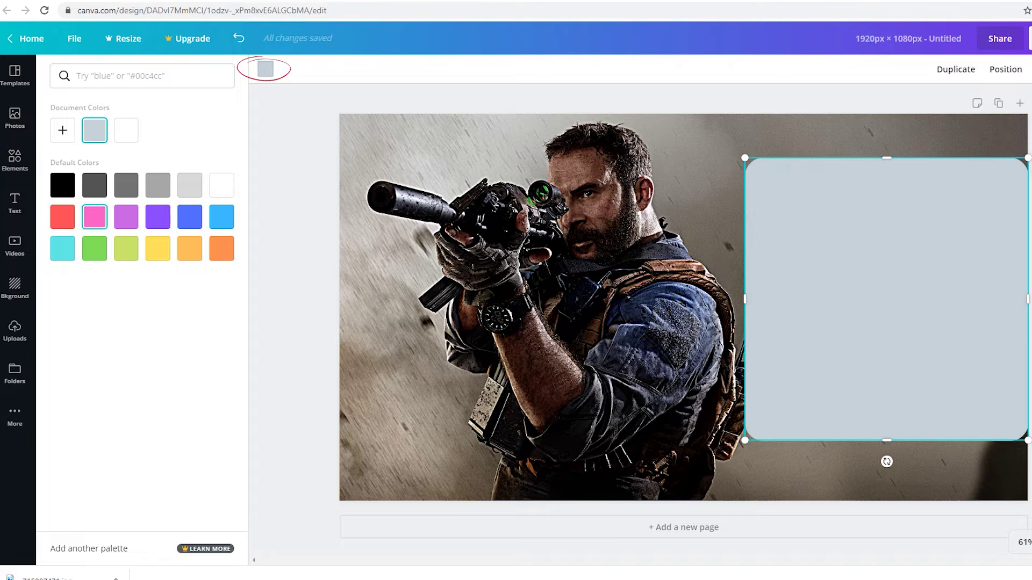
left_click(95, 217)
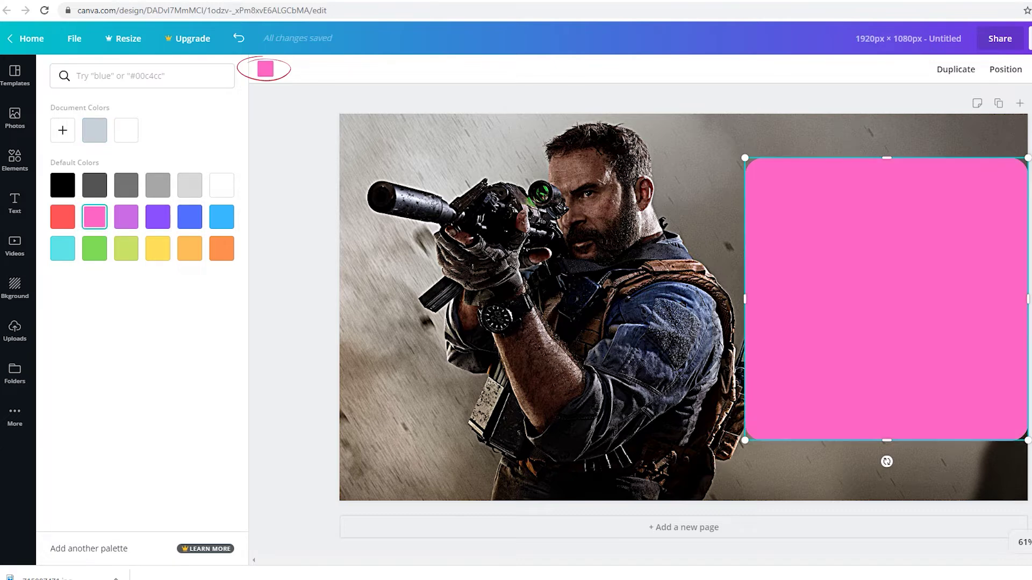
left_click(95, 185)
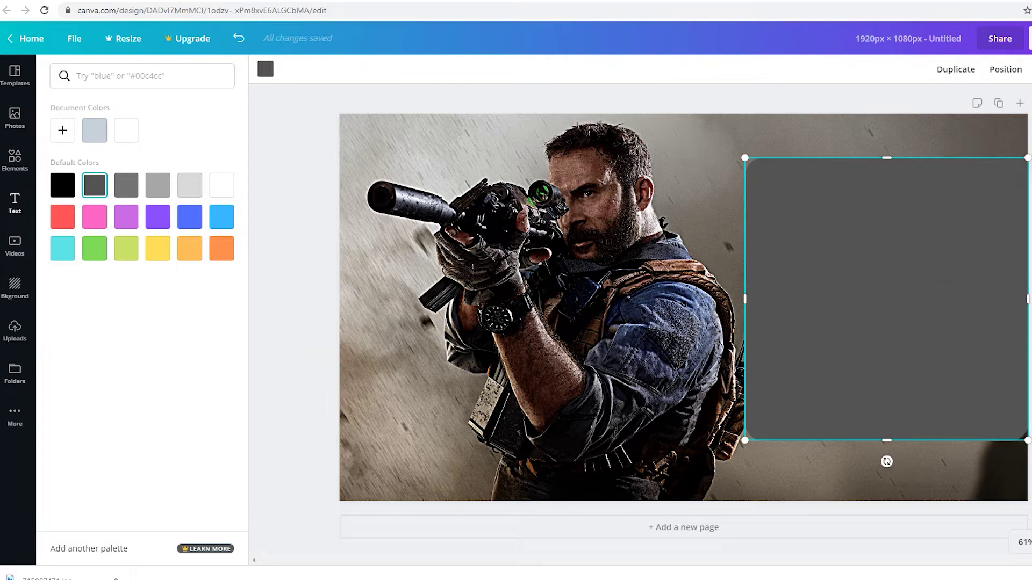
Add a heading text box and place it near the top of the dark grey rounded square.
left_click(14, 204)
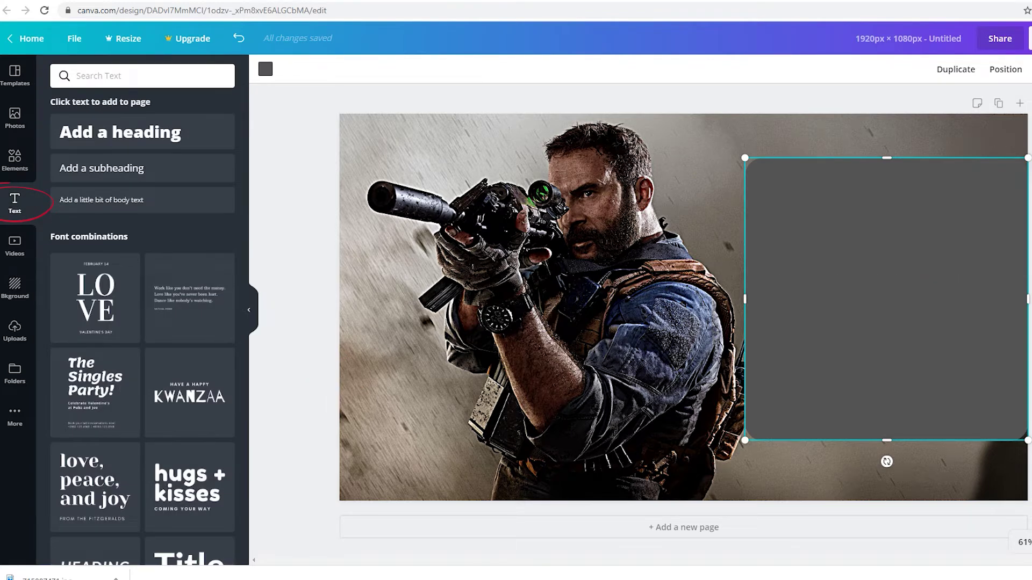
left_click_drag(121, 132, 750, 230)
left_click_drag(847, 247, 893, 194)
Change the heading's font to Edo and replace its text with "TOP 10".
double_click(914, 194)
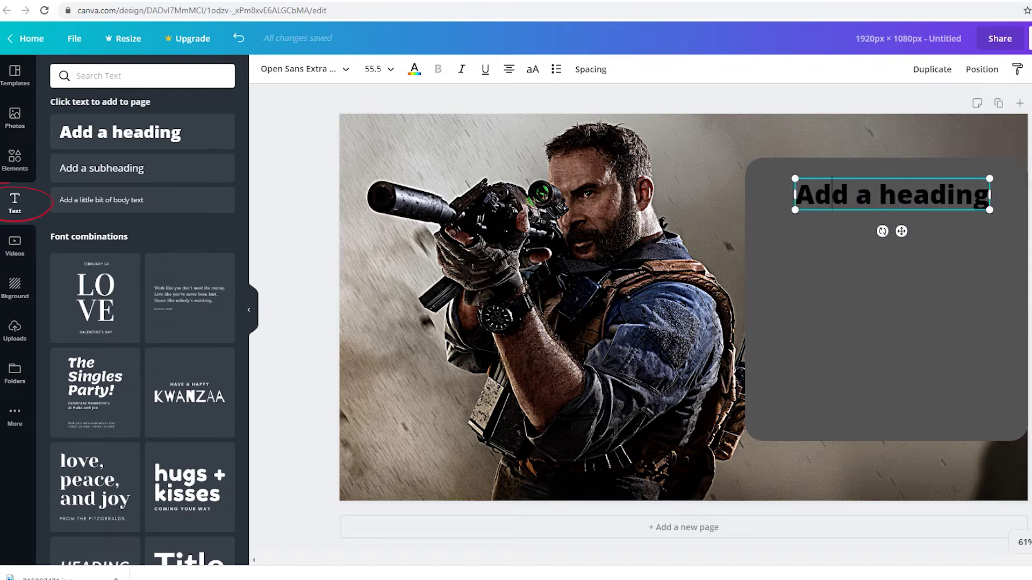
double_click(832, 194)
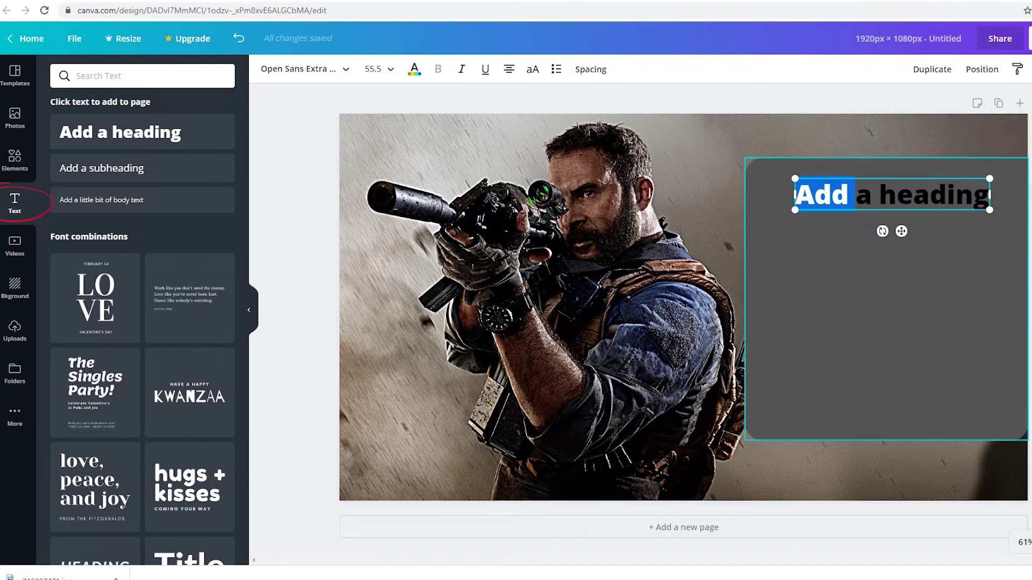
key("ctrl+a")
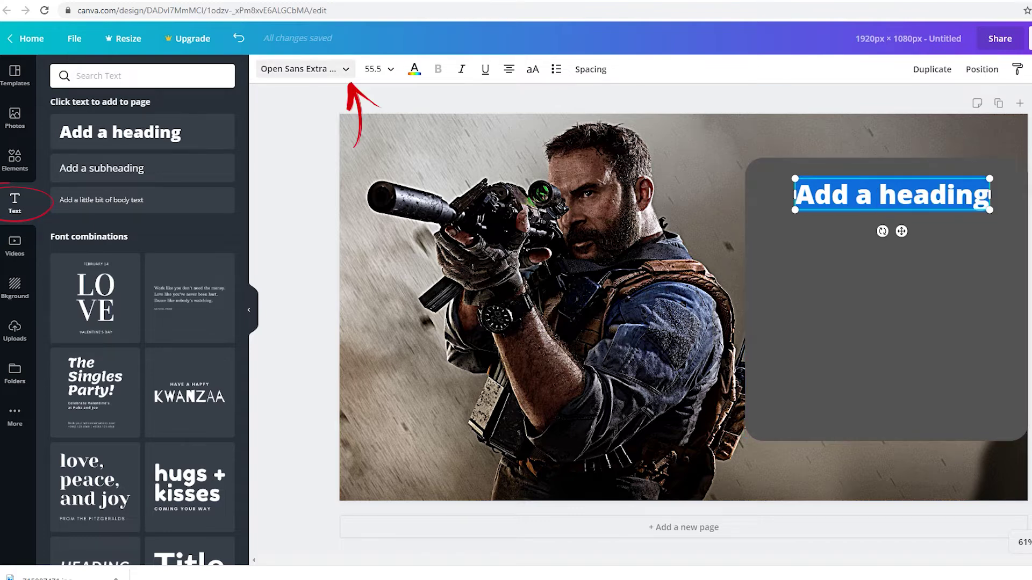
left_click(305, 68)
scroll(137, 349, "down", 10)
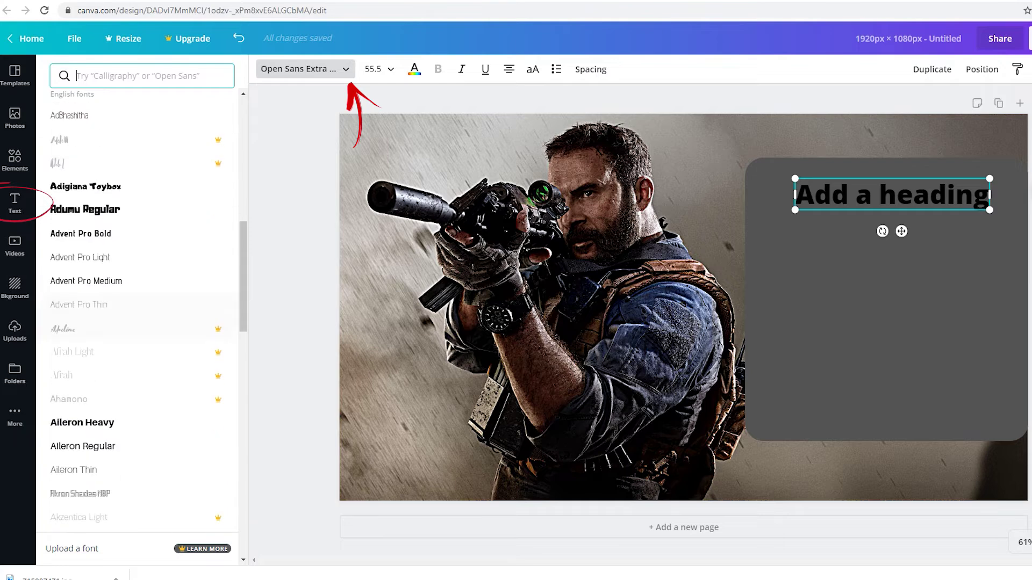
scroll(137, 376, "down", 10)
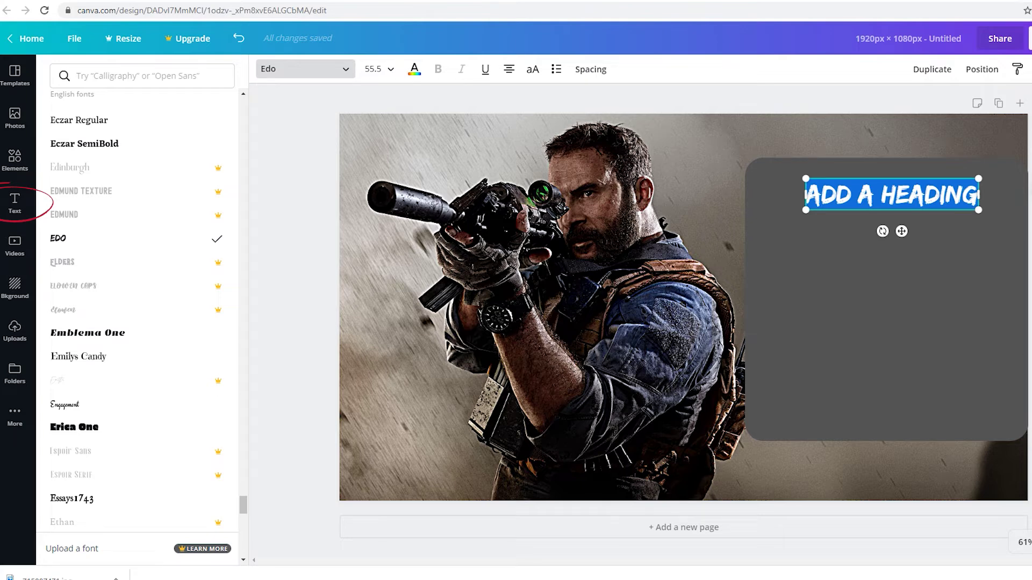
type("TOP 10")
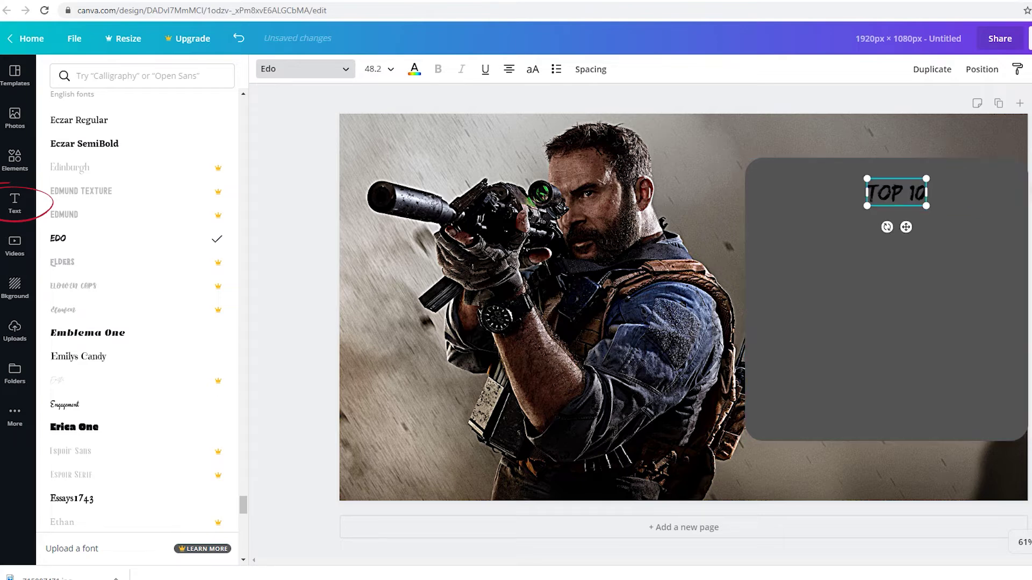
Color the "TOP 10" heading white and enlarge it to font size 205 across the upper part of the dark grey rounded square.
left_click_drag(867, 206, 710, 278)
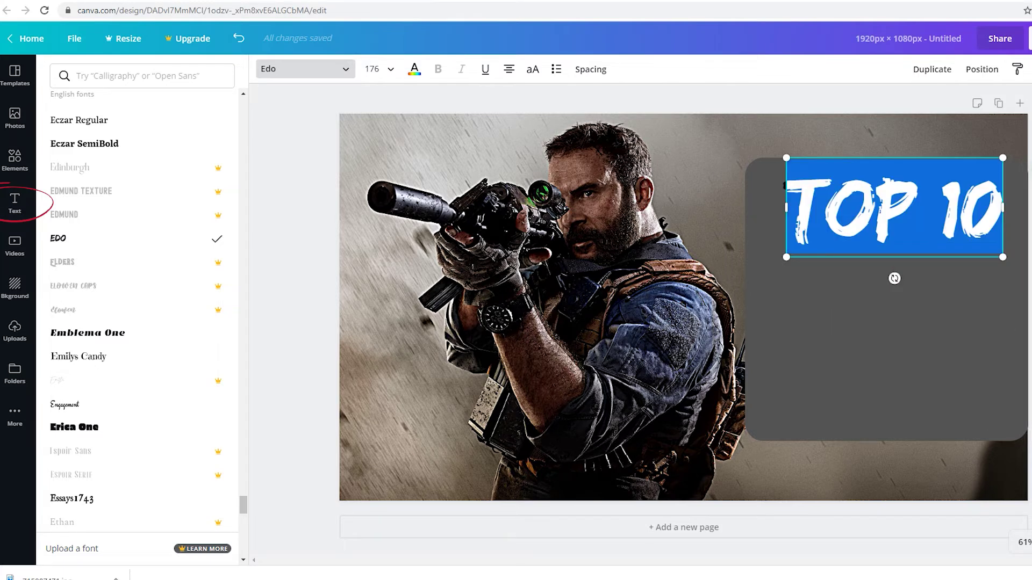
left_click(414, 69)
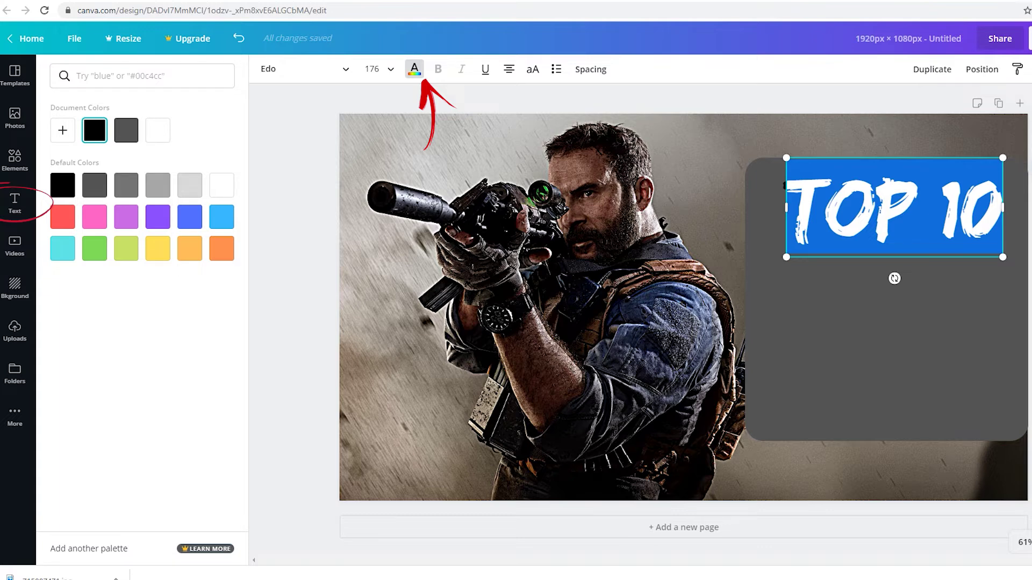
left_click(221, 185)
left_click(918, 207)
left_click_drag(1003, 158, 1031, 142)
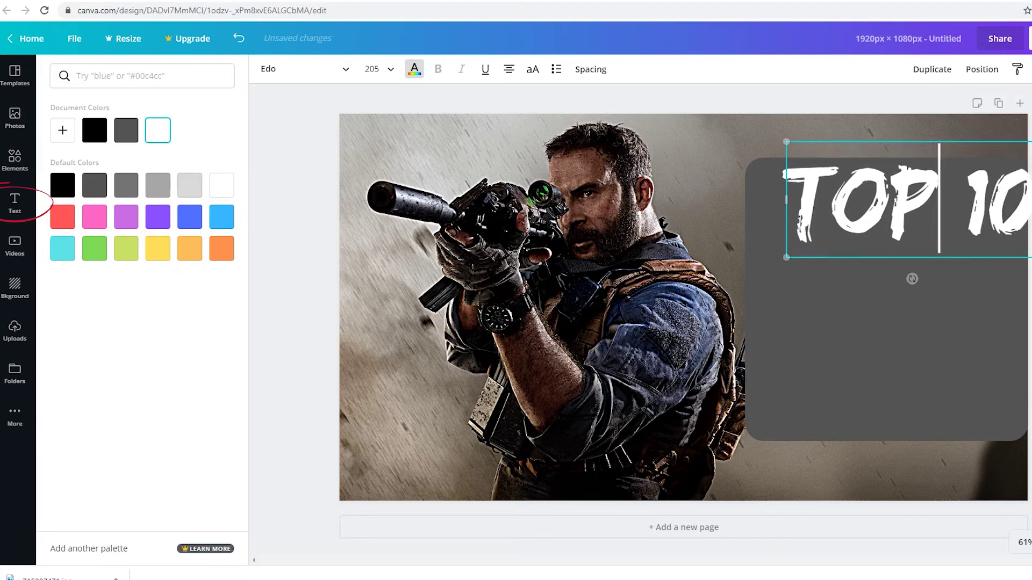
mouse_move(912, 278)
left_mouse_down()
mouse_move(887, 289)
mouse_move(893, 276)
left_mouse_up()
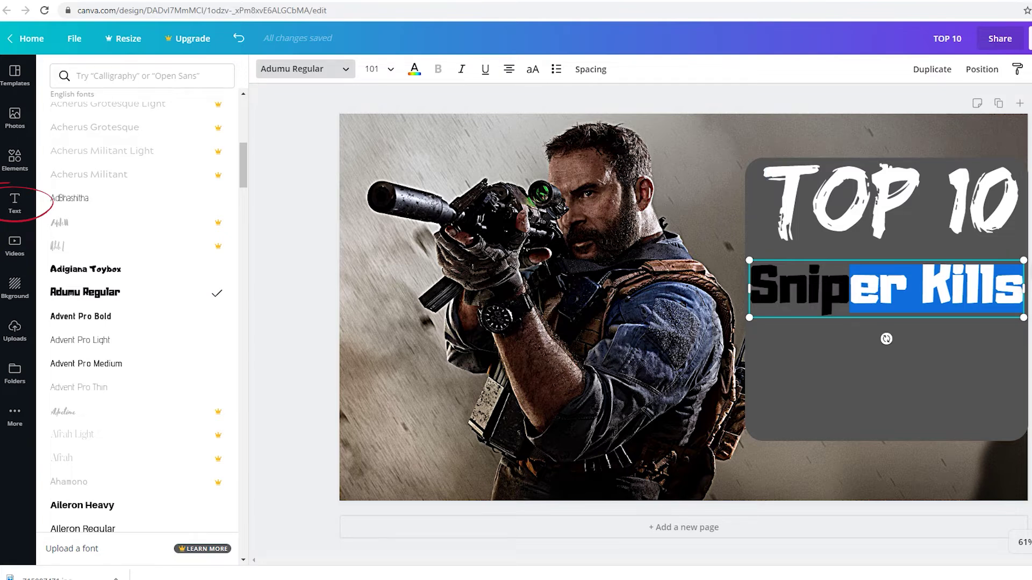
Change the color of the entire "Sniper Kills" text to white.
left_click_drag(850, 290, 751, 290)
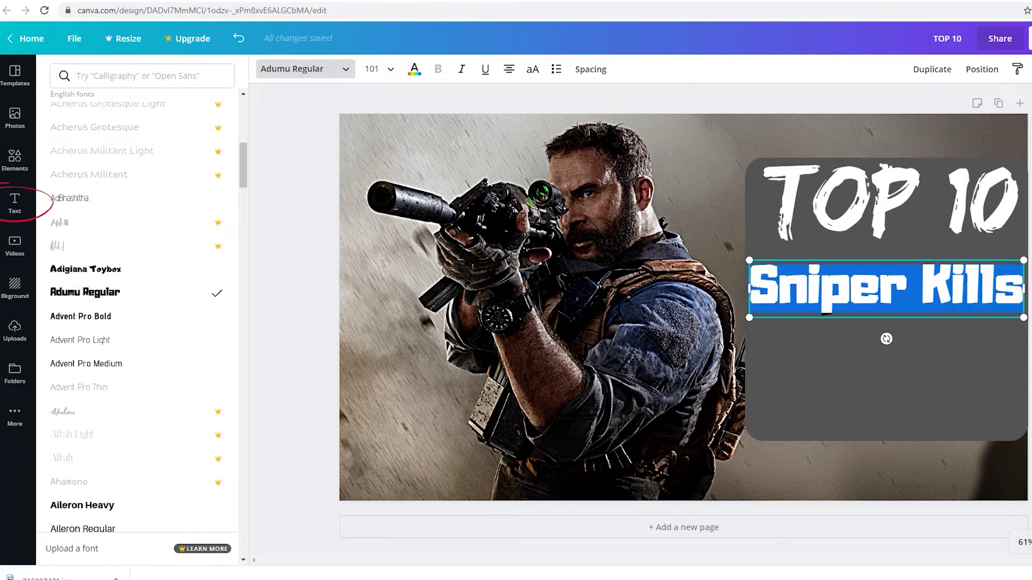
left_click(414, 69)
Center the "TOP 10" heading on the rounded square and tilt "Sniper Kills" so that it rises toward its right end.
left_click(892, 199)
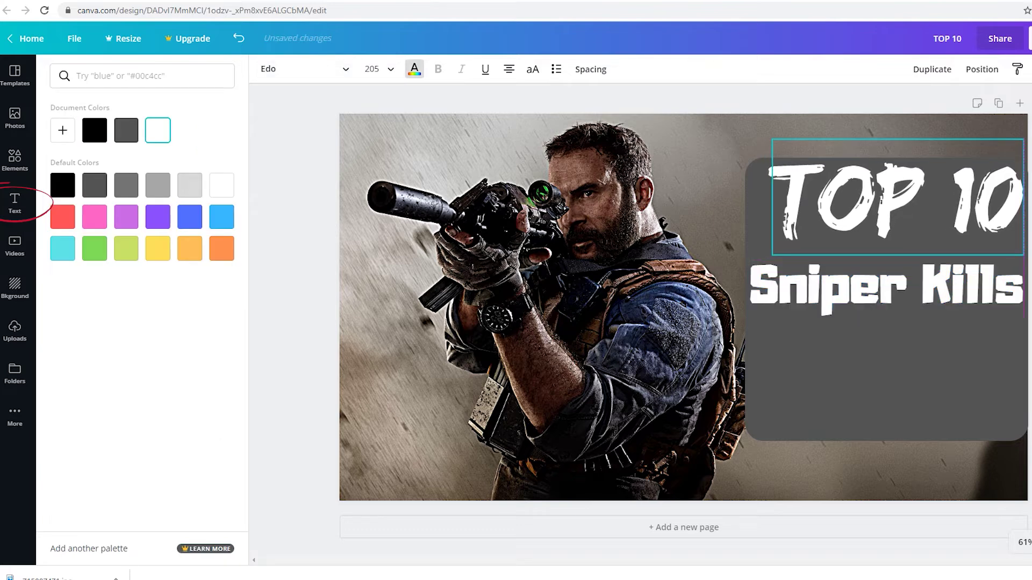
left_click_drag(892, 199, 881, 200)
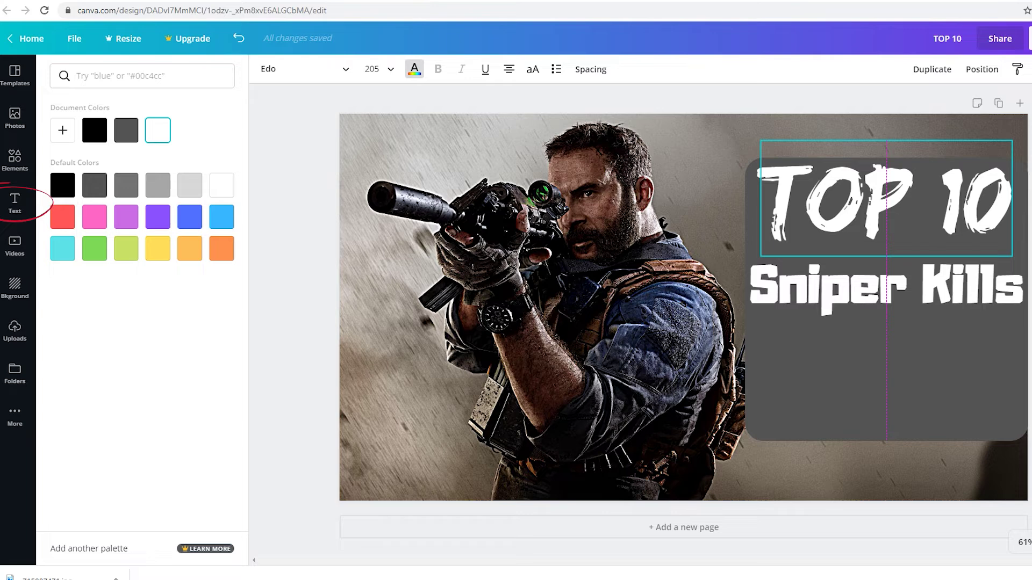
left_click_drag(886, 337, 894, 339)
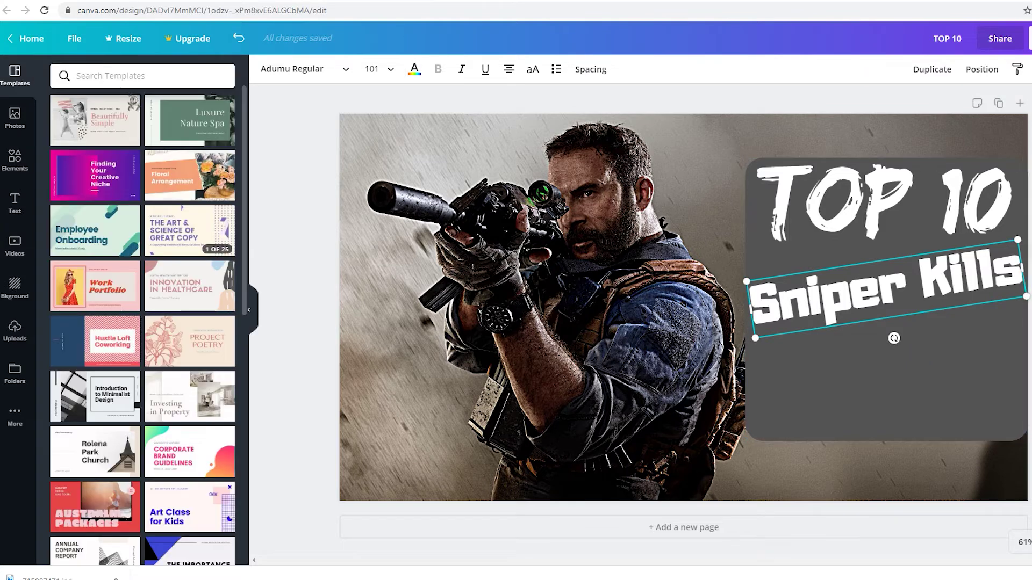
Search the photo library for "sniper" and "rifle" images.
left_click(15, 117)
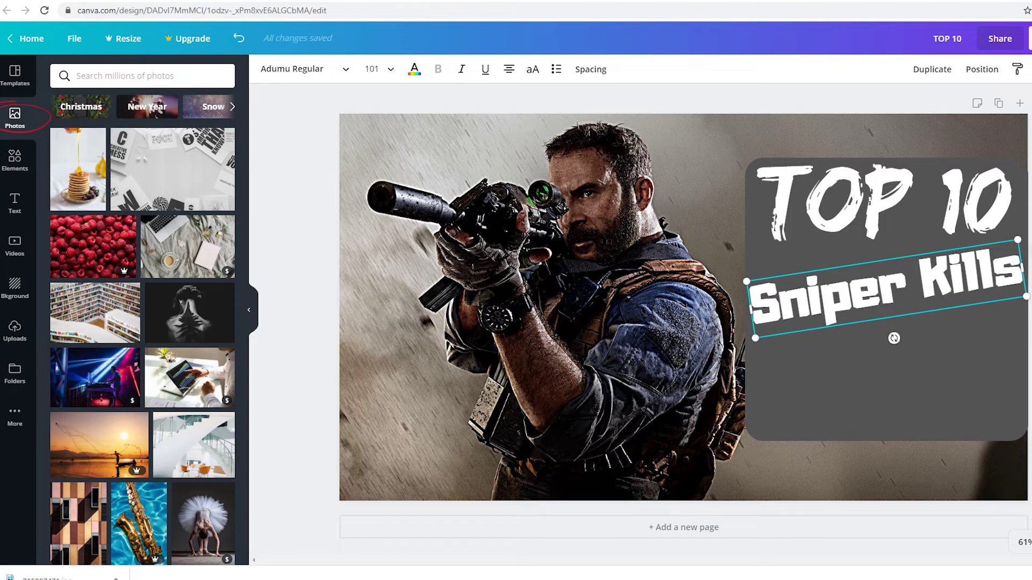
left_click(143, 76)
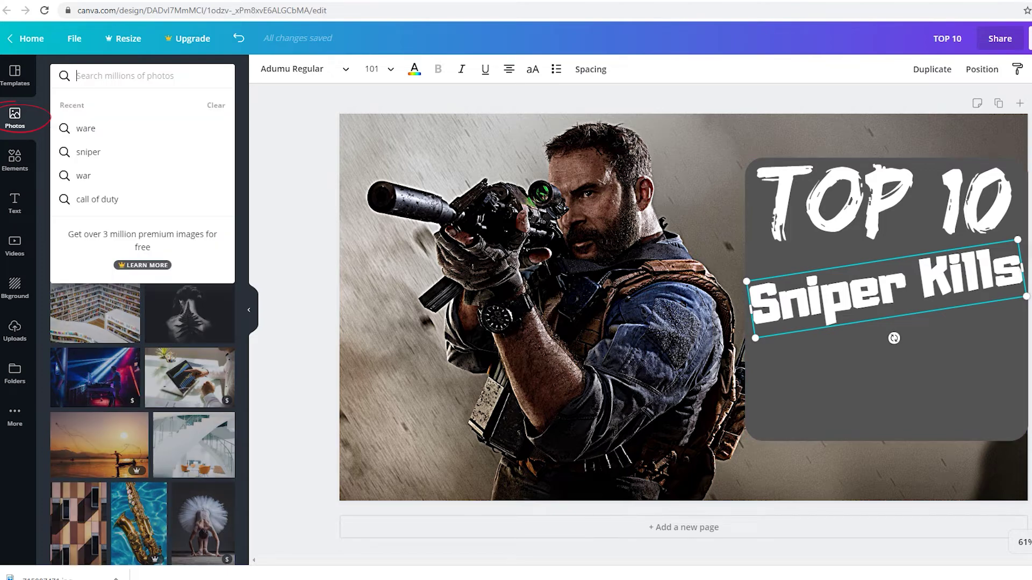
type("sniper")
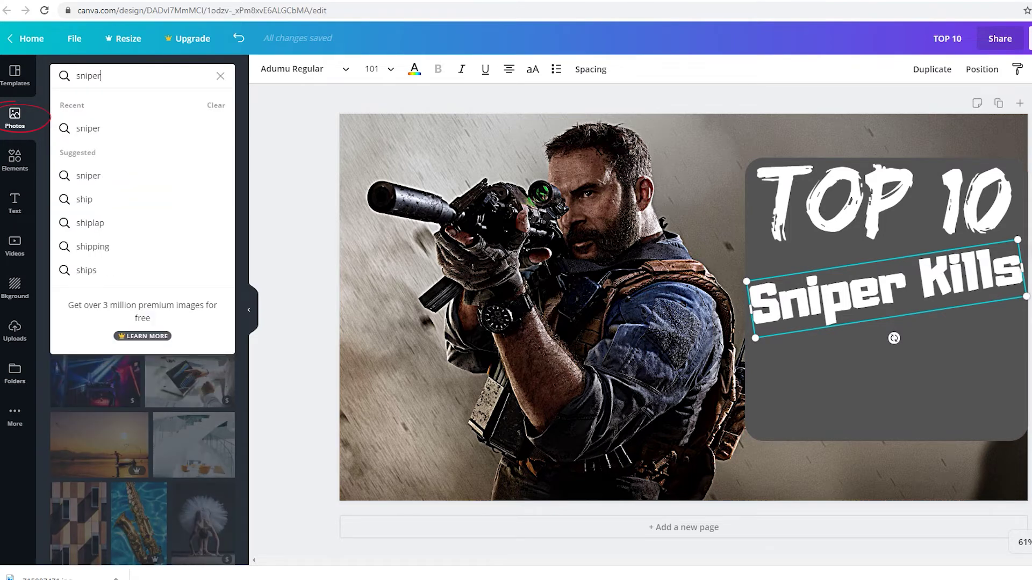
key("Return")
left_click_drag(143, 283, 892, 363)
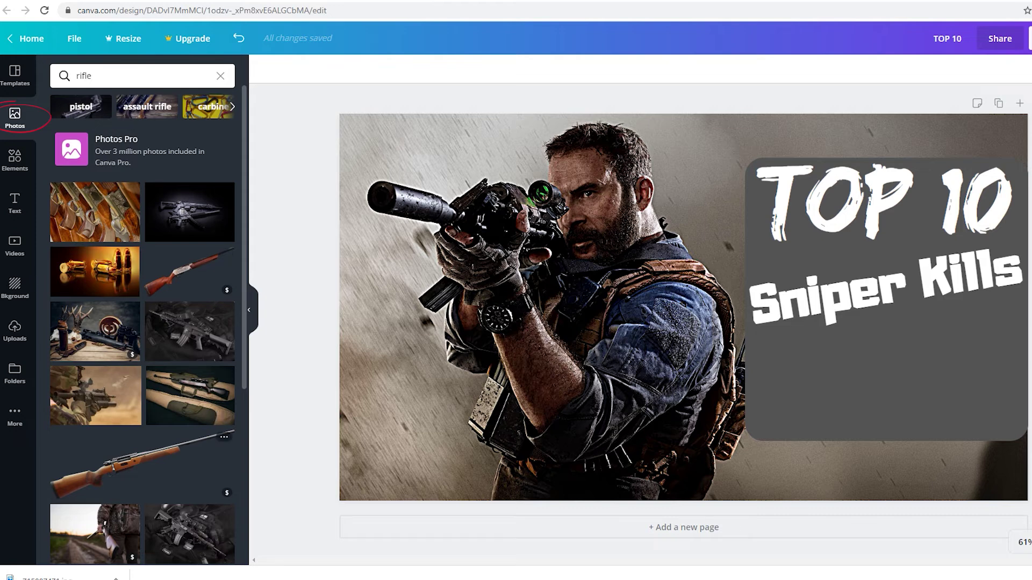
Add the golden bullets photo, scale it down and rotate it clockwise over the lower-right corner of the rounded square.
left_click_drag(95, 271, 911, 435)
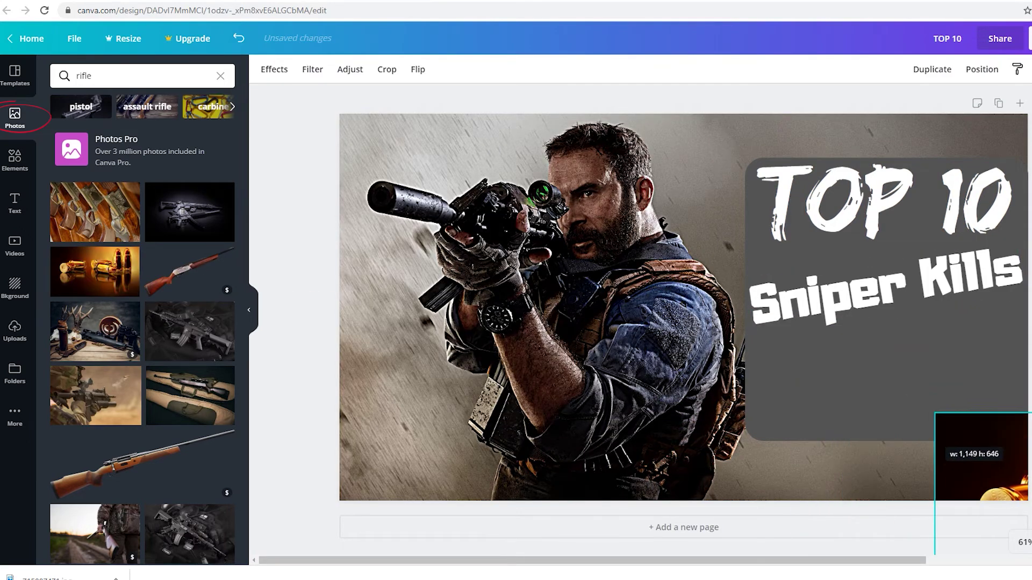
left_click_drag(961, 489, 938, 485)
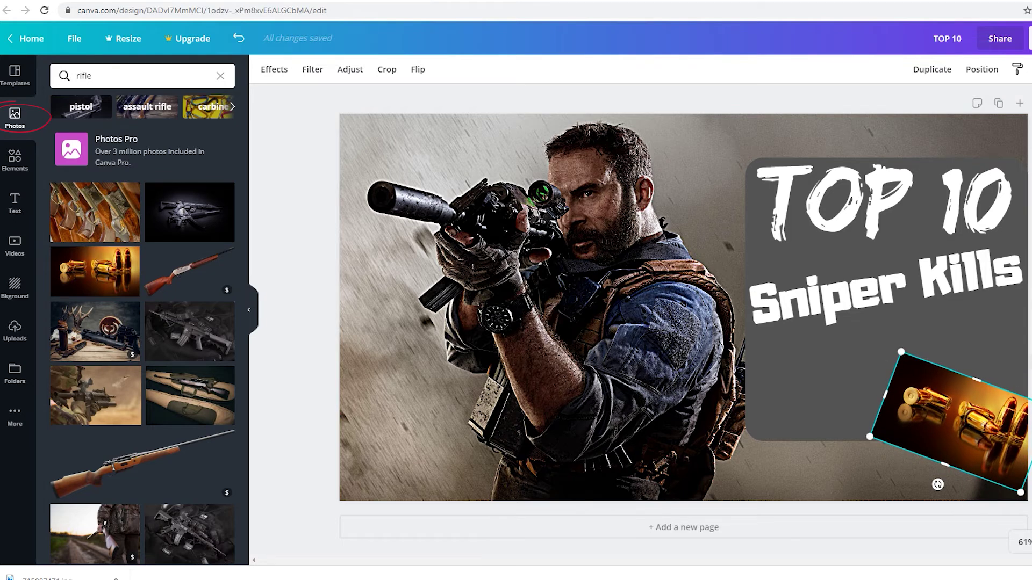
key("Escape")
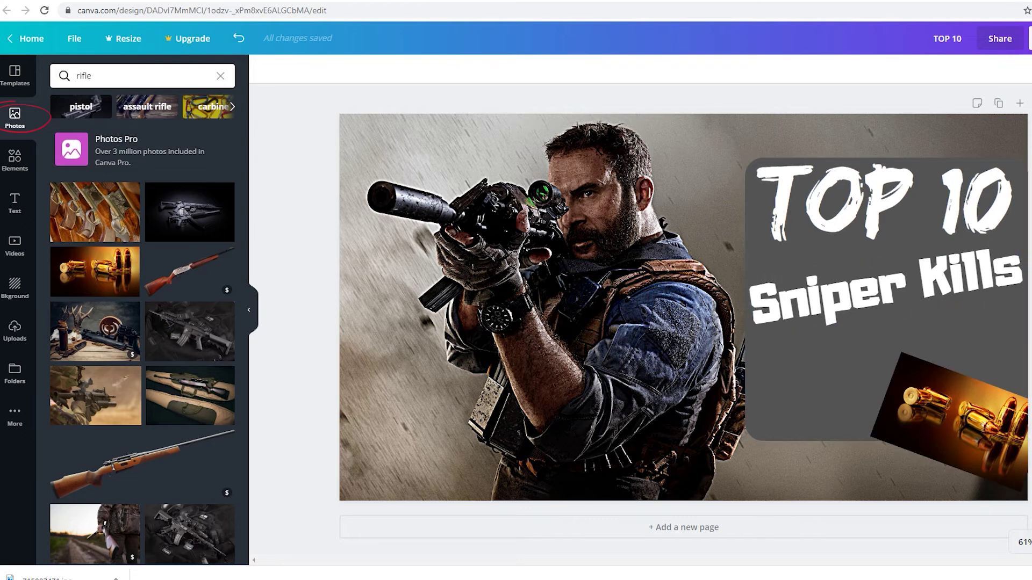
Make the tilted "Sniper Kills" text italic and underlined.
left_click(886, 291)
left_click(822, 370)
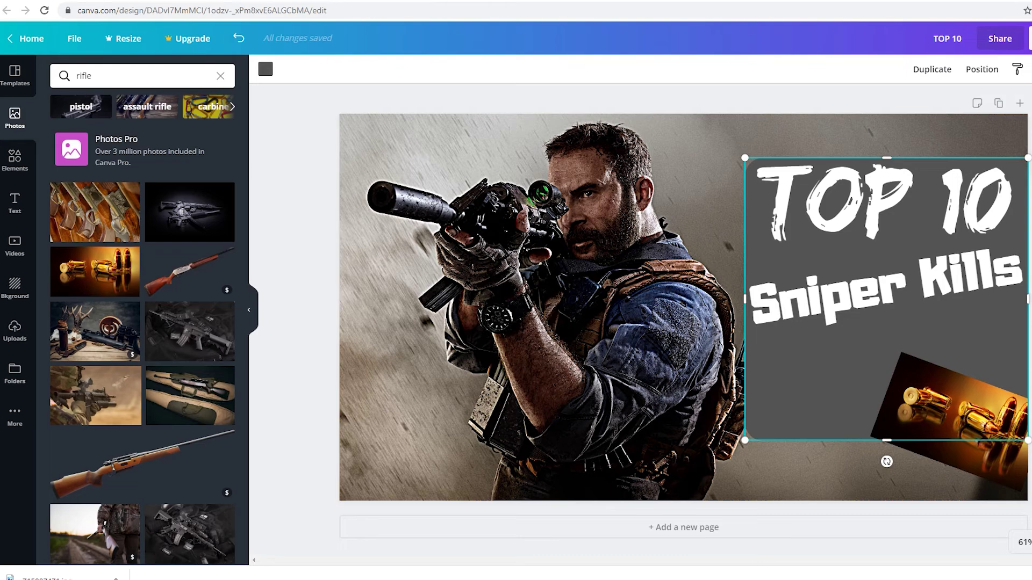
left_click(887, 210)
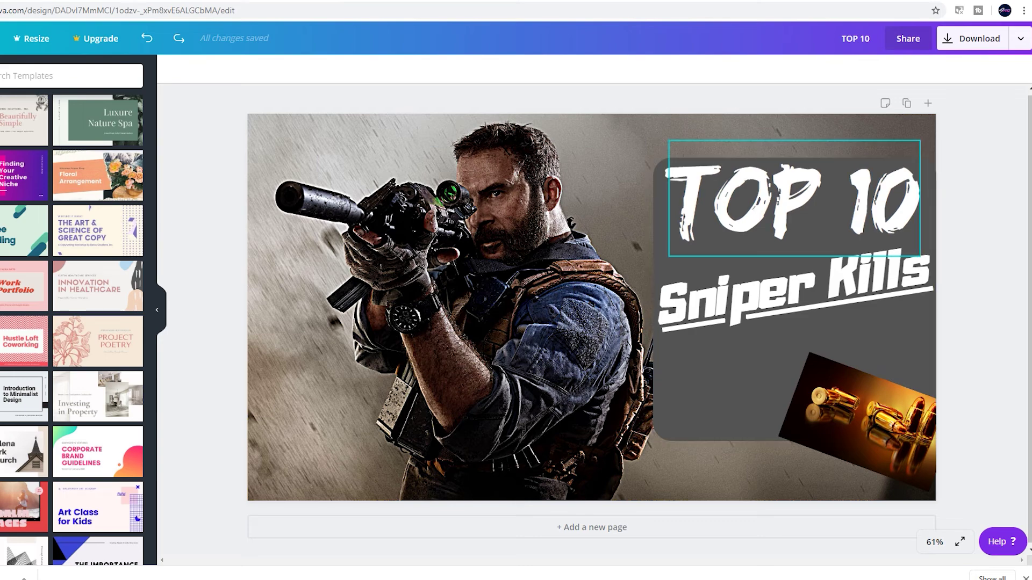
Download the finished thumbnail design as a PNG file.
left_click(973, 39)
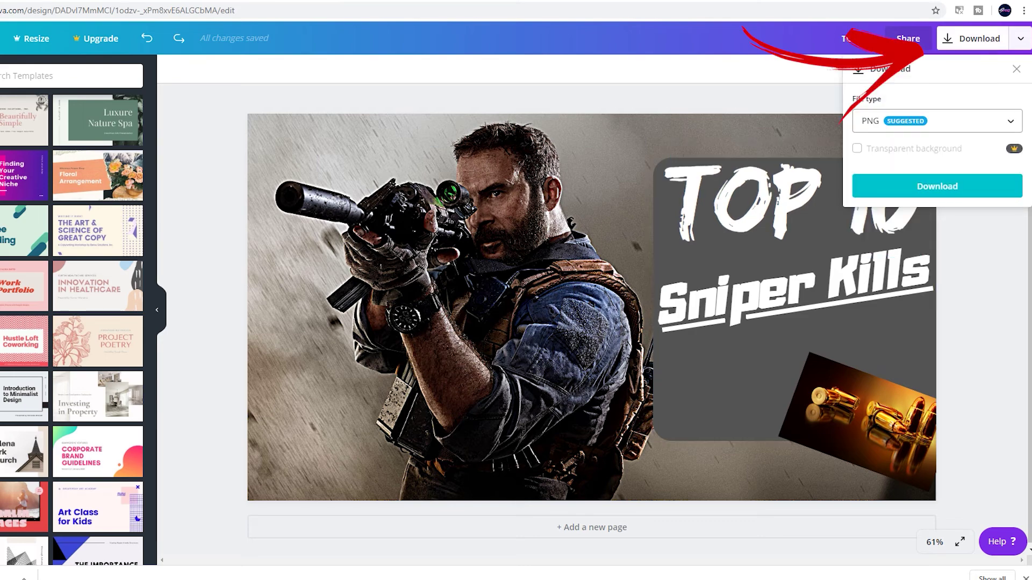
left_click(937, 186)
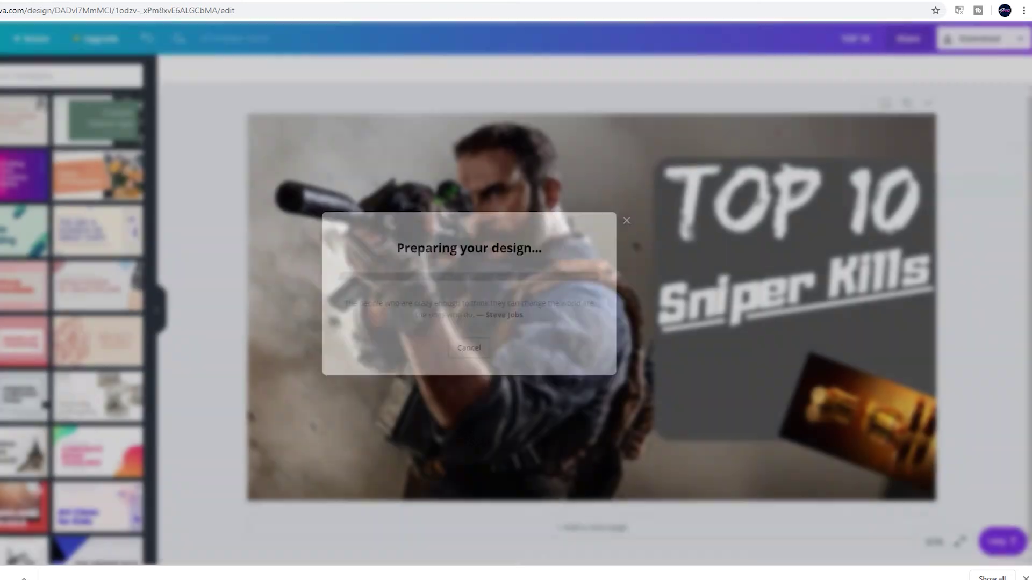